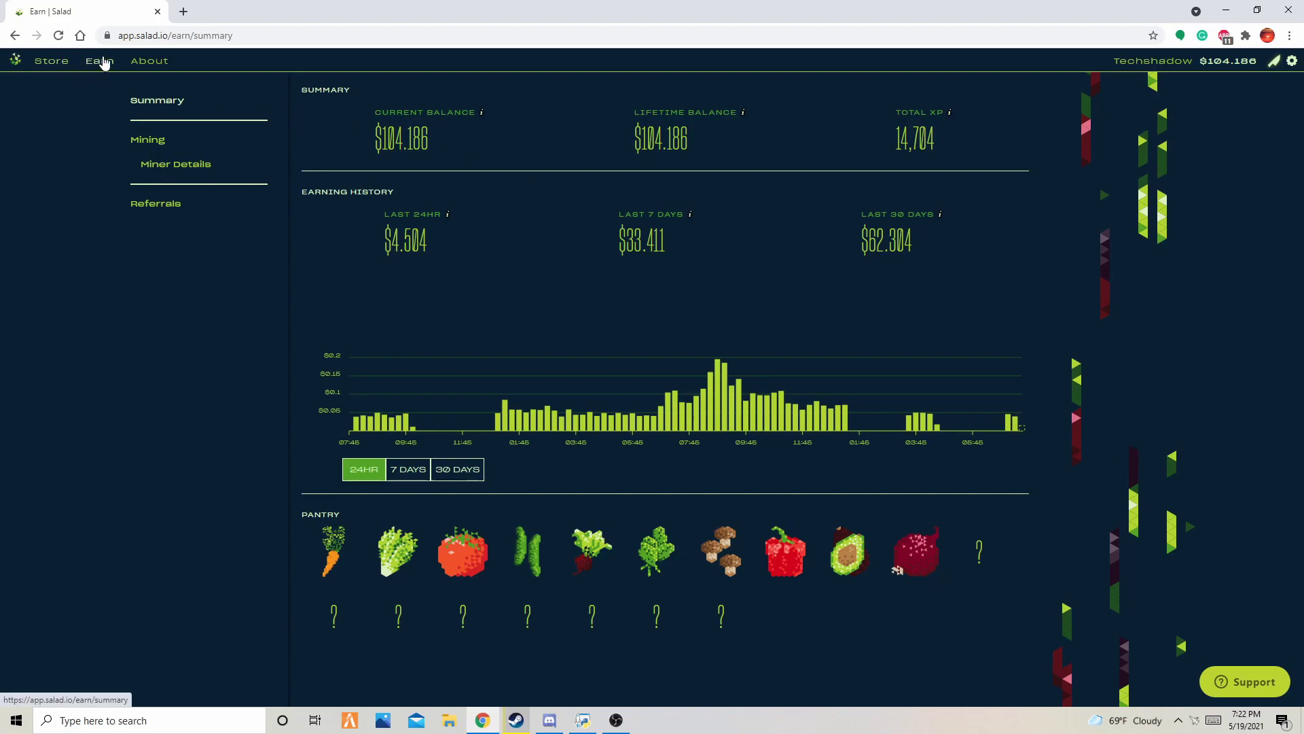
Open Salad's Referrals page showing the referral code and referred users.
left_click(160, 205)
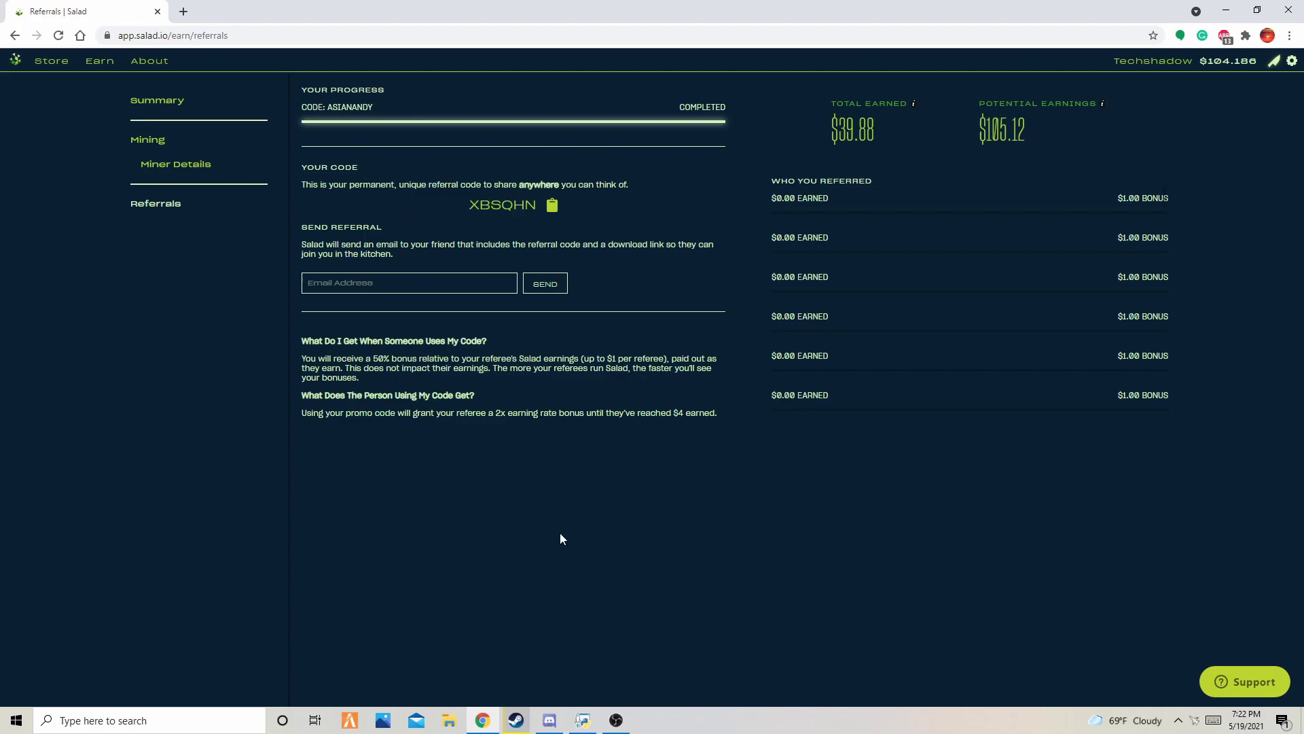
Launch MSI Afterburner showing core clock -170, memory clock +950 and power limit 58%.
left_click(146, 719)
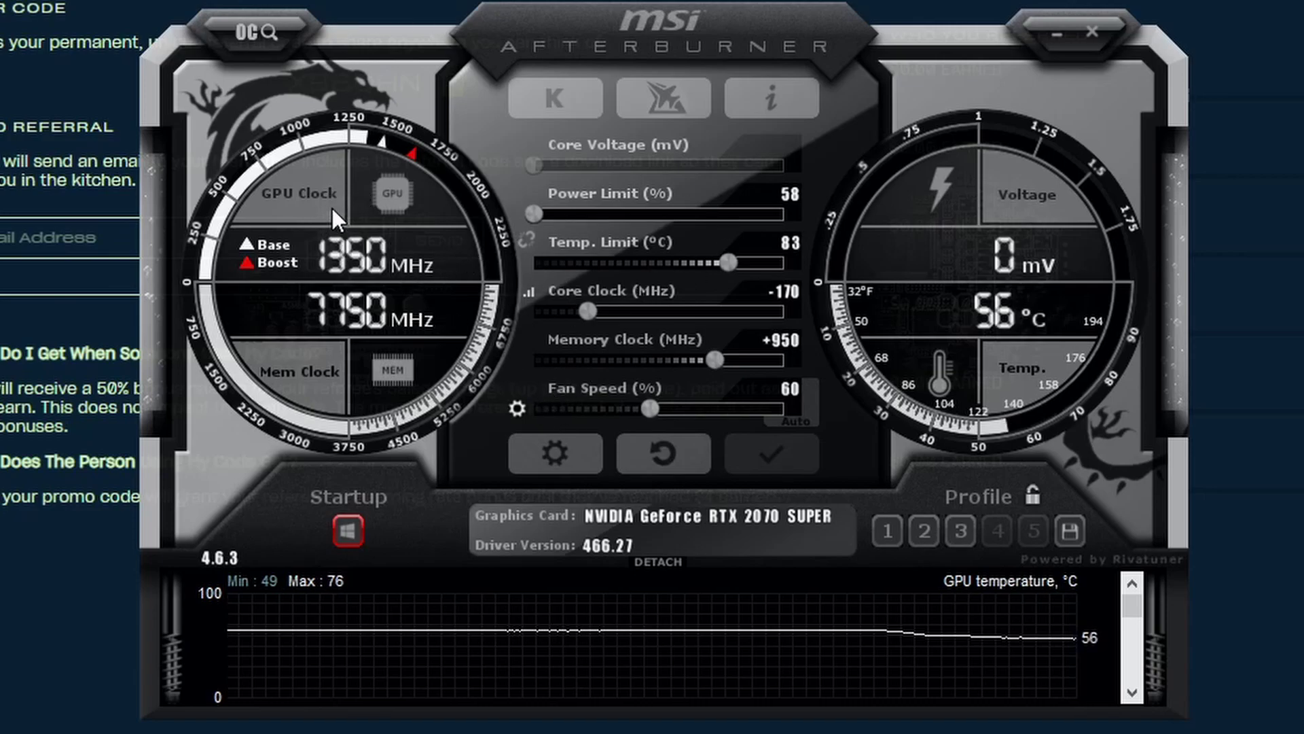
left_click_drag(532, 53, 553, 28)
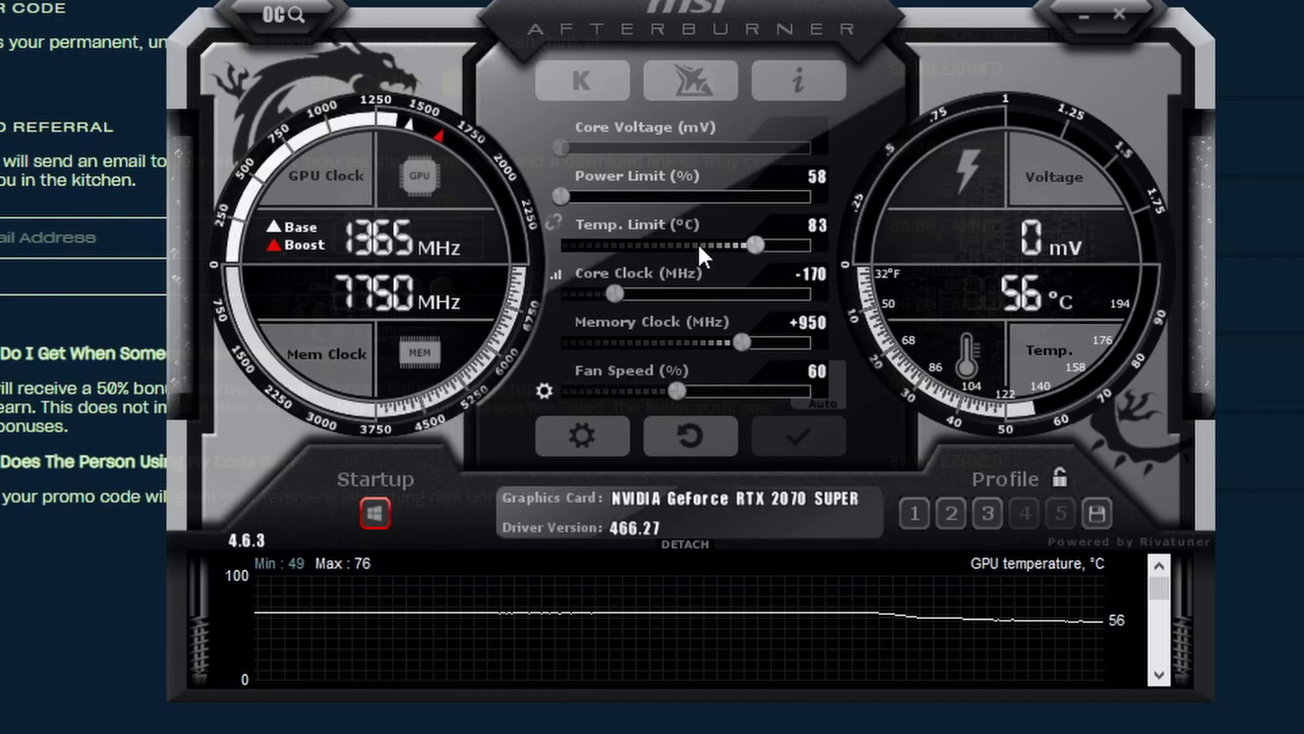
mouse_move(699, 243)
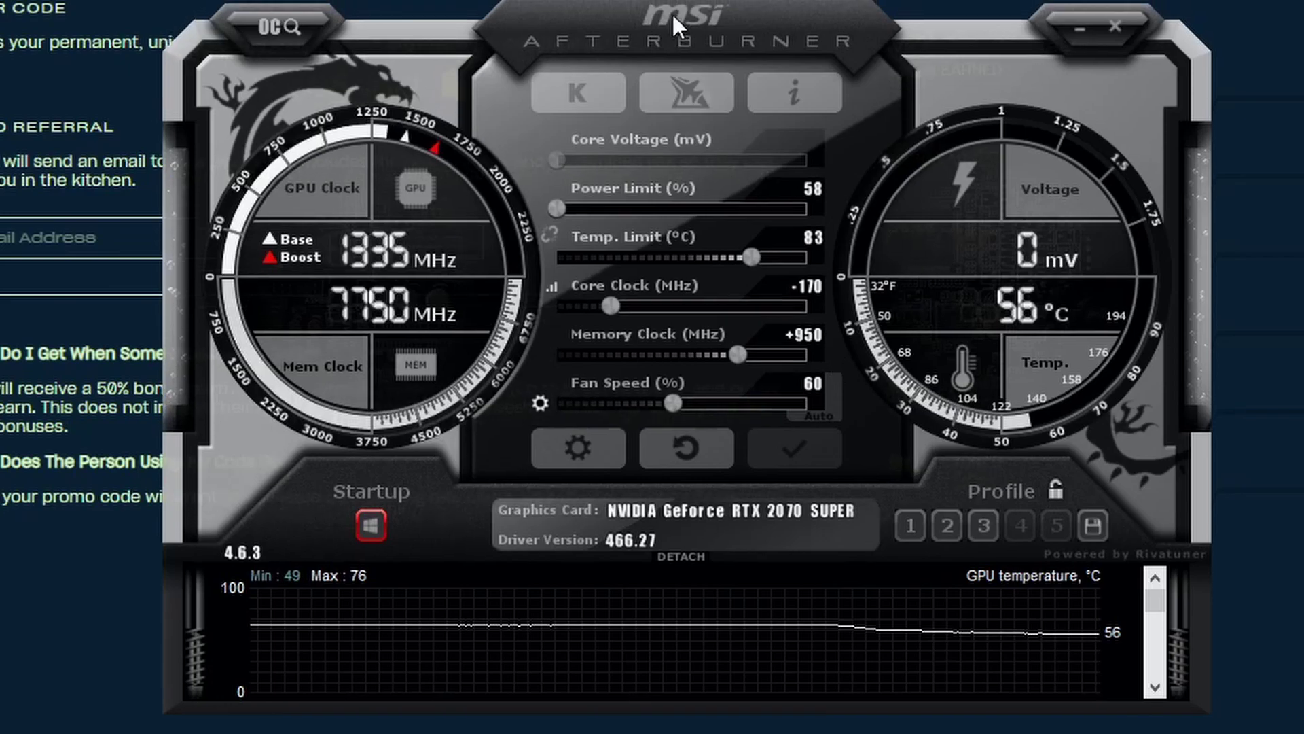
left_click_drag(672, 12, 612, 76)
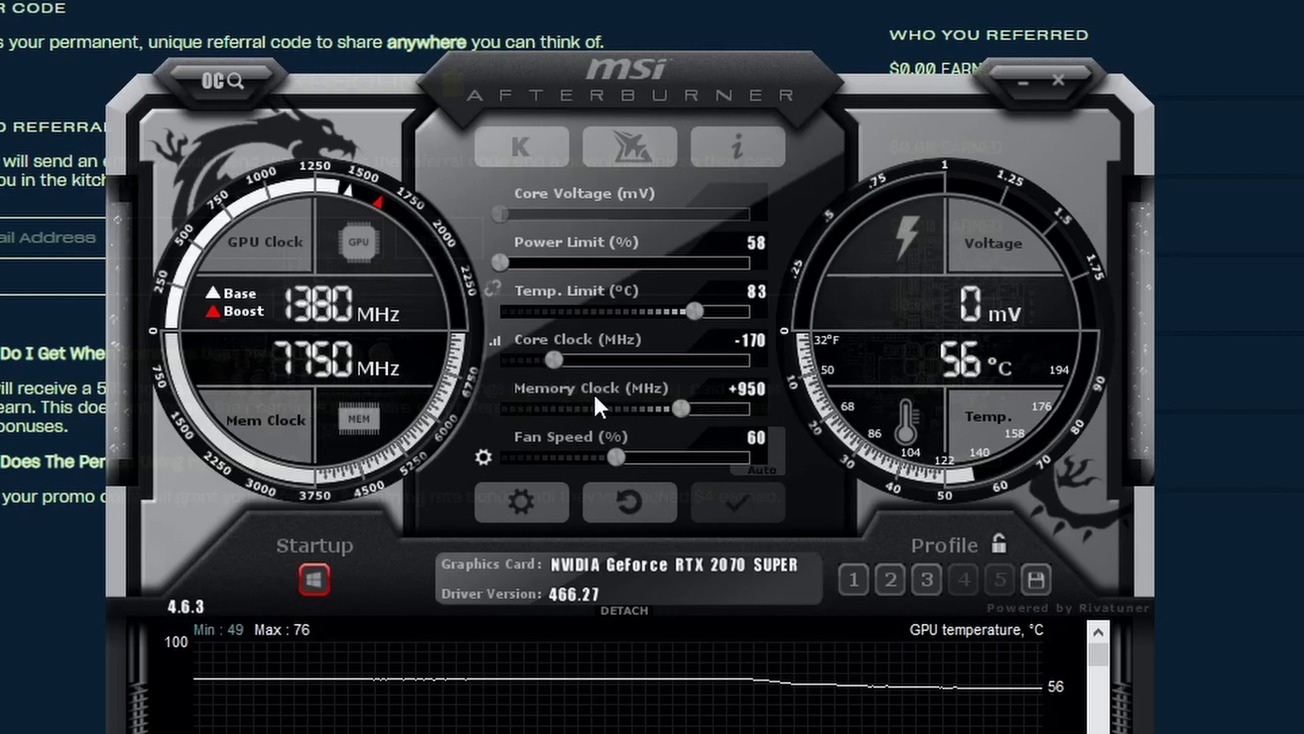
Drag the Afterburner window down to uncover the referral code, then nudge it slightly up-right.
left_click_drag(592, 102, 590, 124)
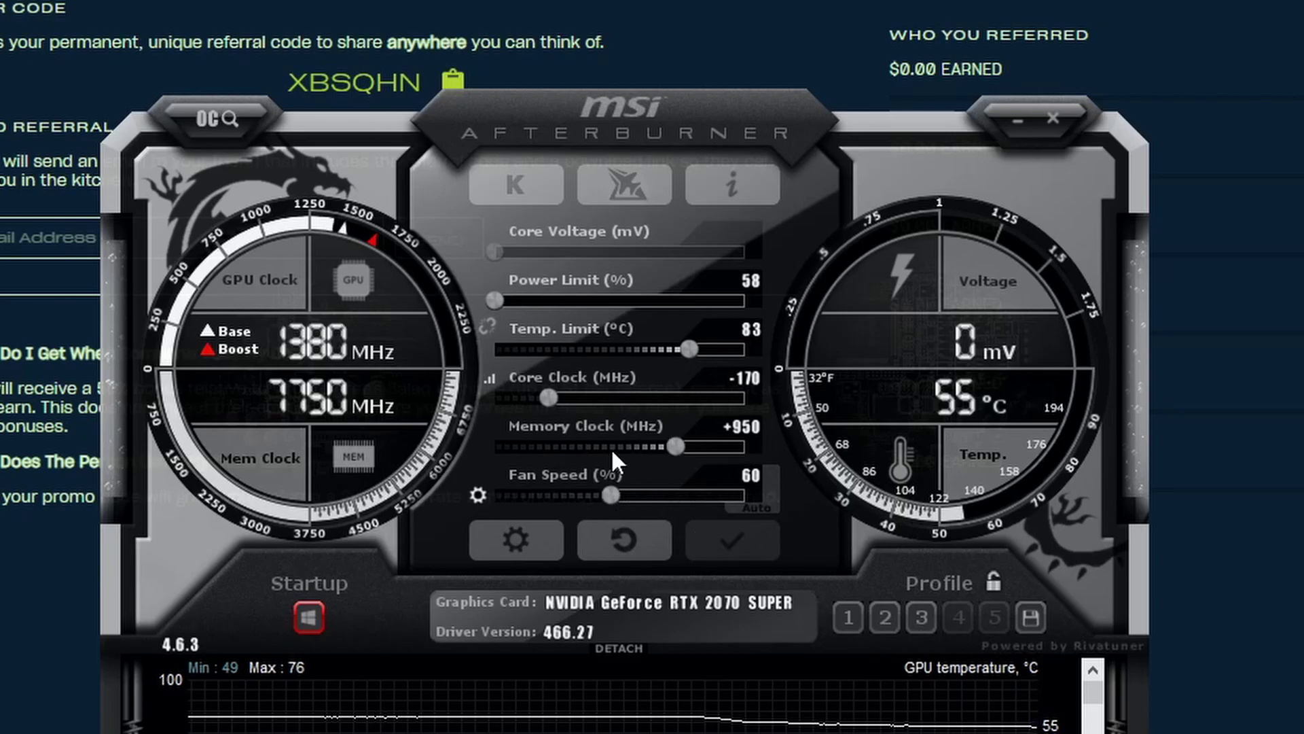
left_click_drag(667, 124, 673, 118)
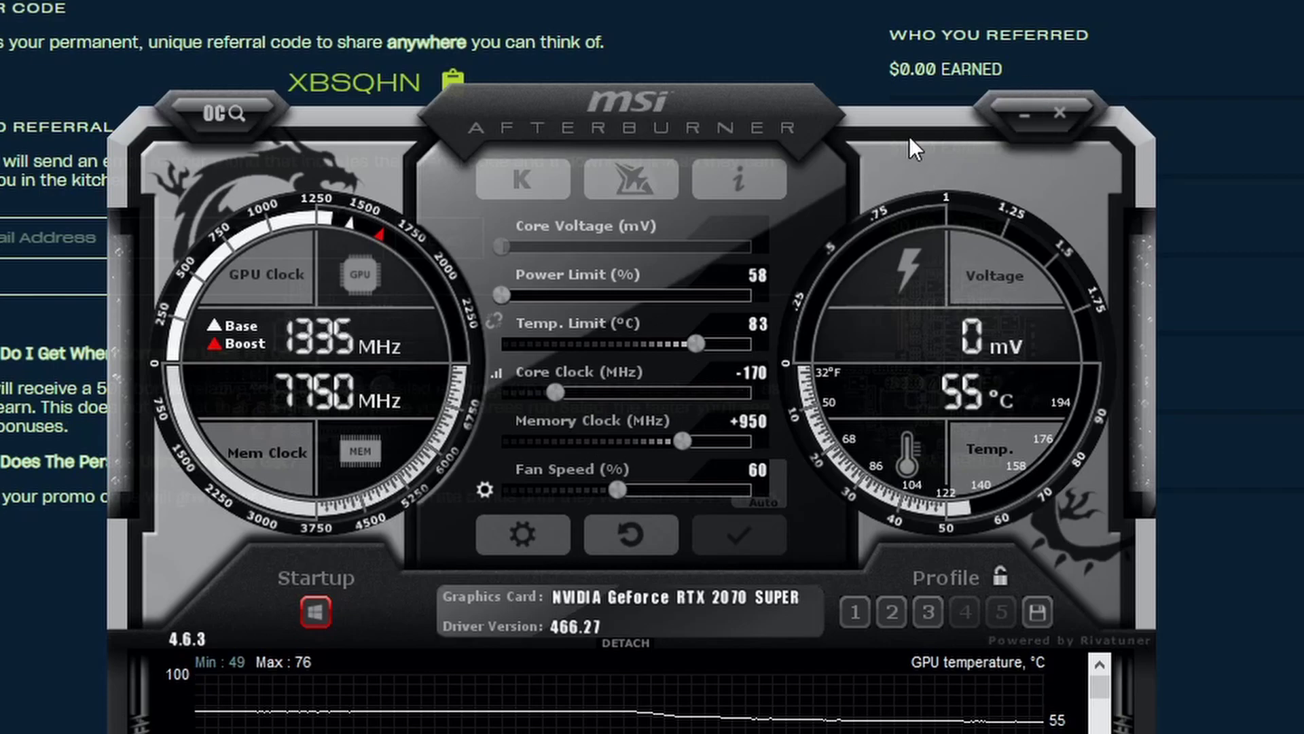
left_click_drag(914, 145, 943, 161)
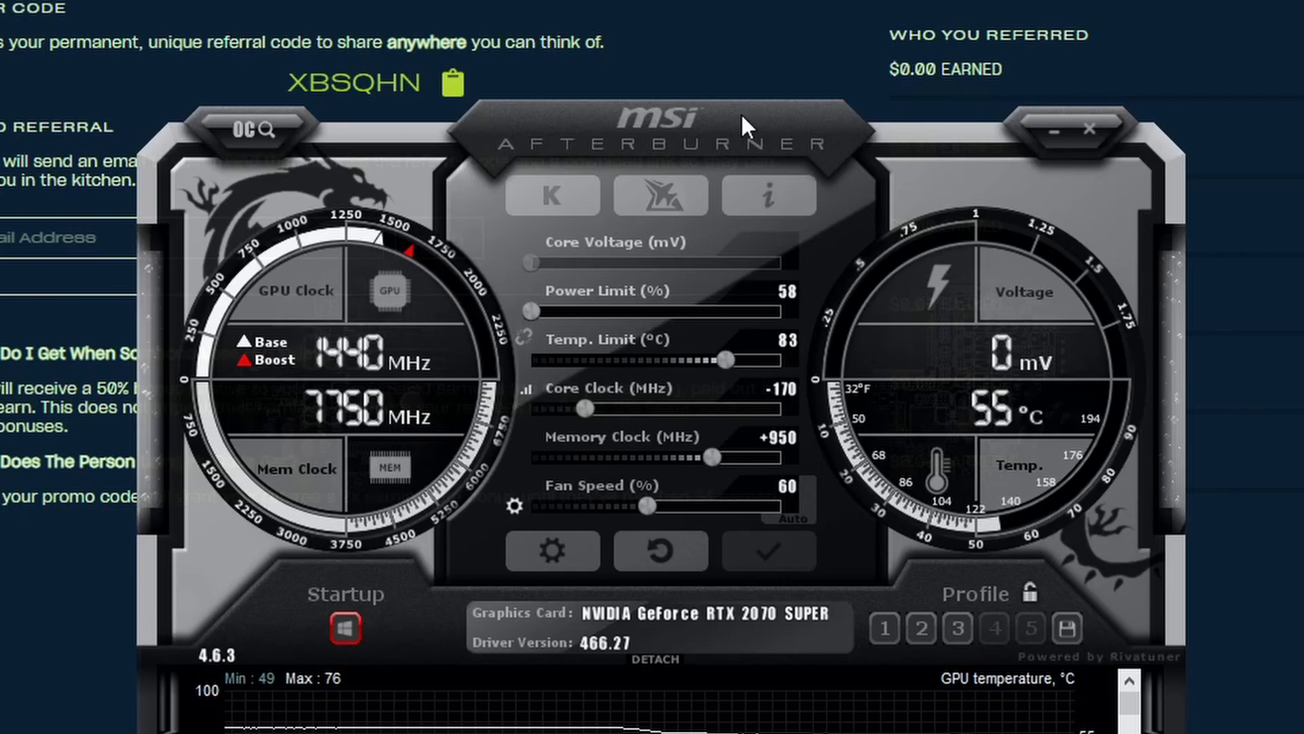
left_click_drag(740, 112, 699, 118)
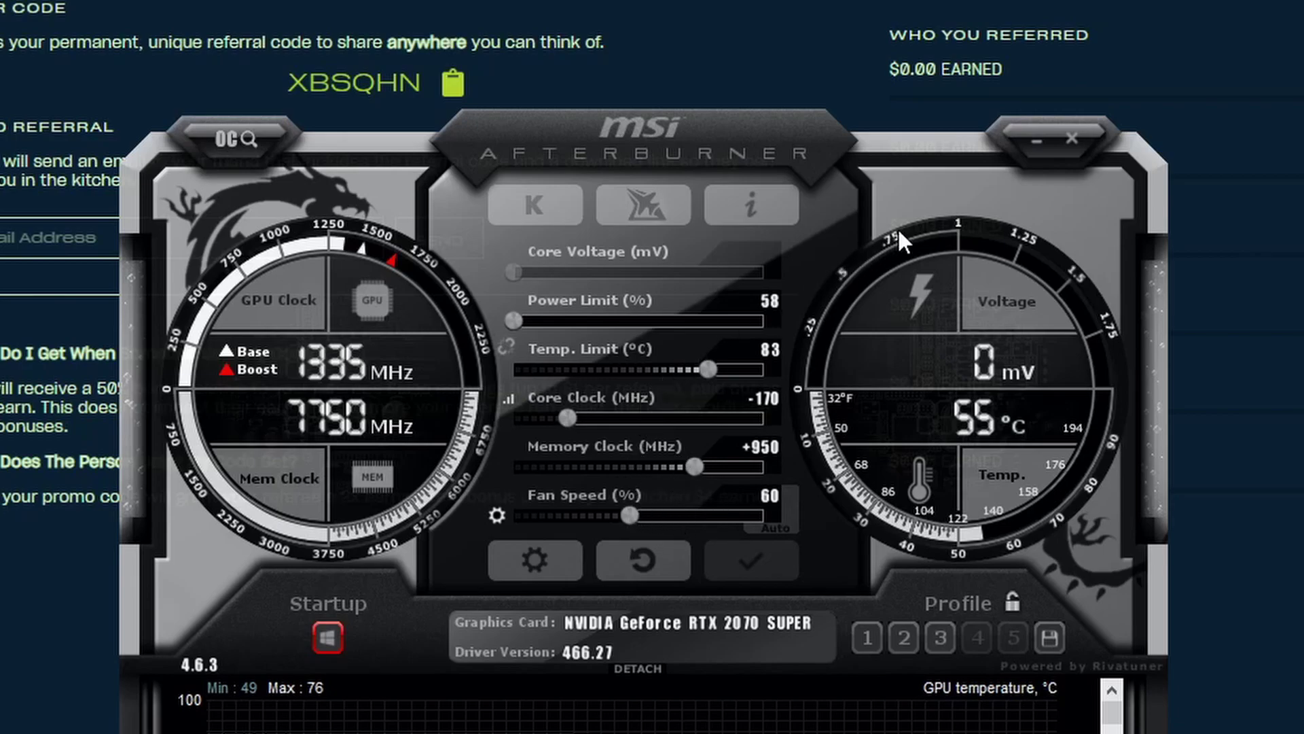
Minimize Afterburner and flip between Salad's Summary and Referrals pages.
left_click(1030, 142)
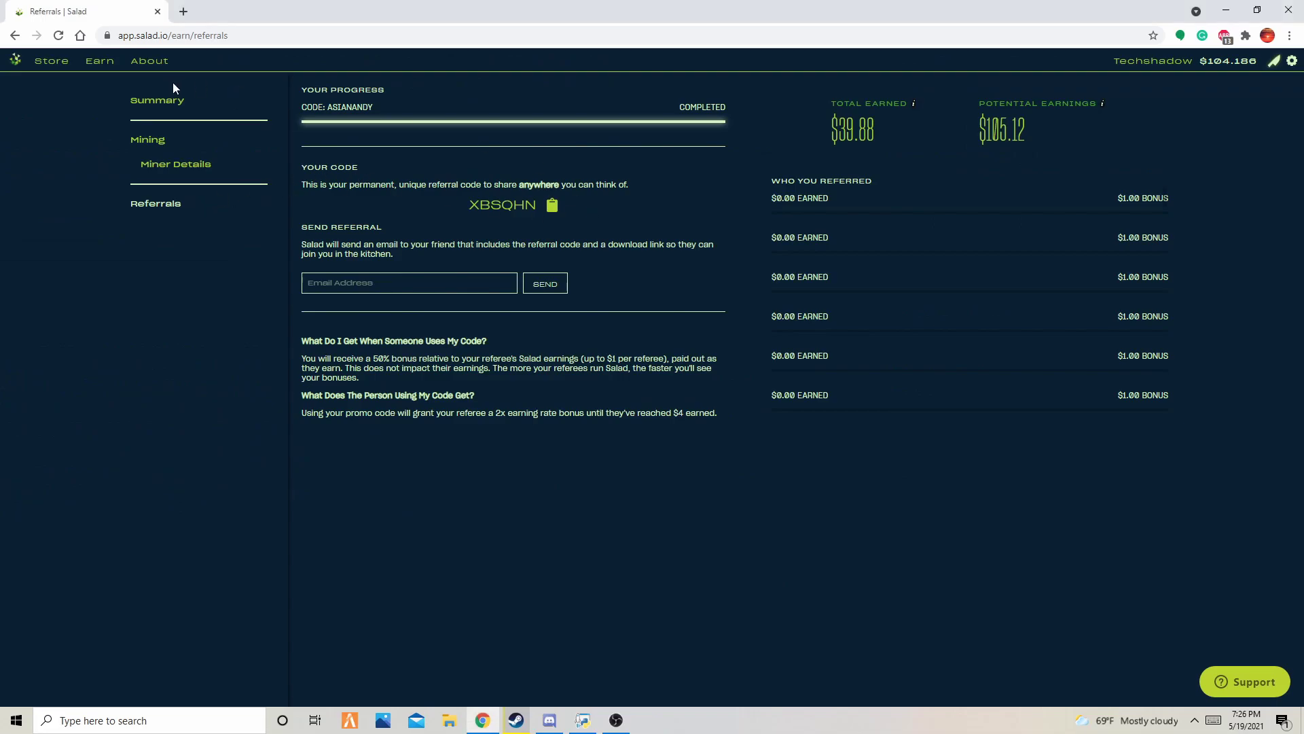
left_click(105, 68)
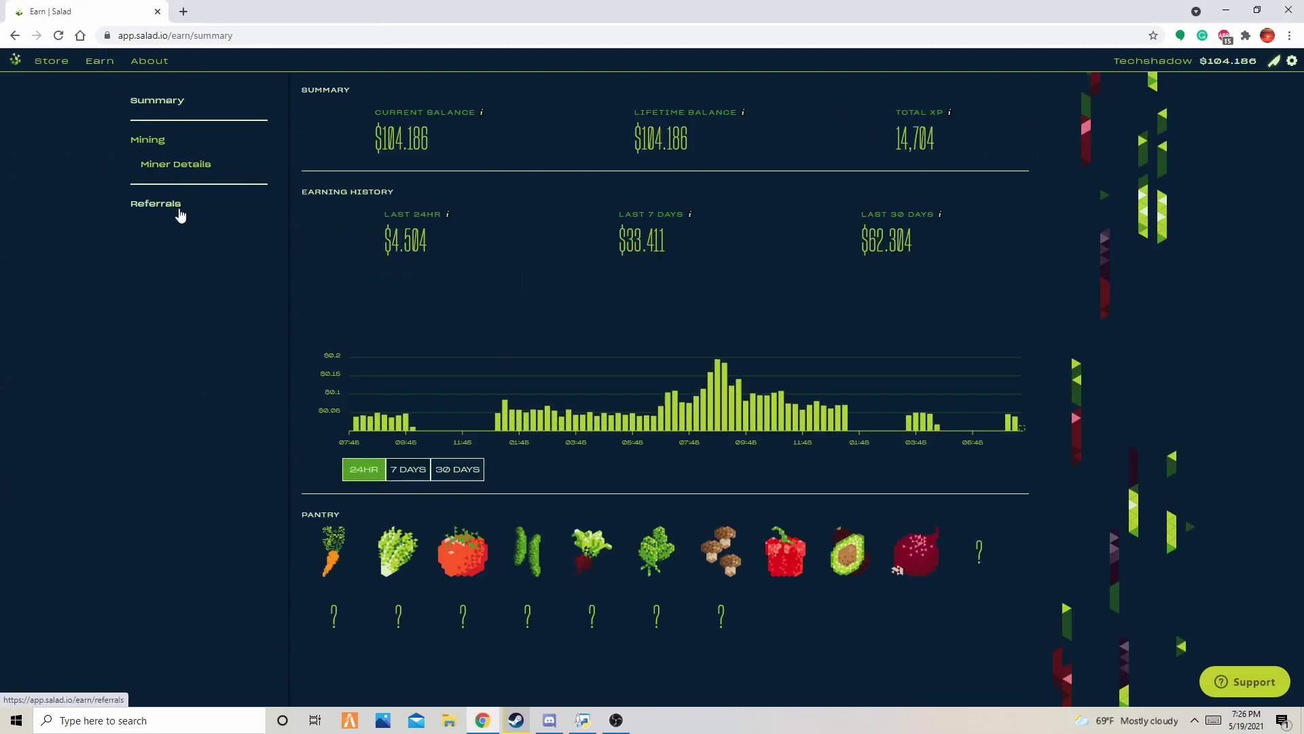
left_click(179, 210)
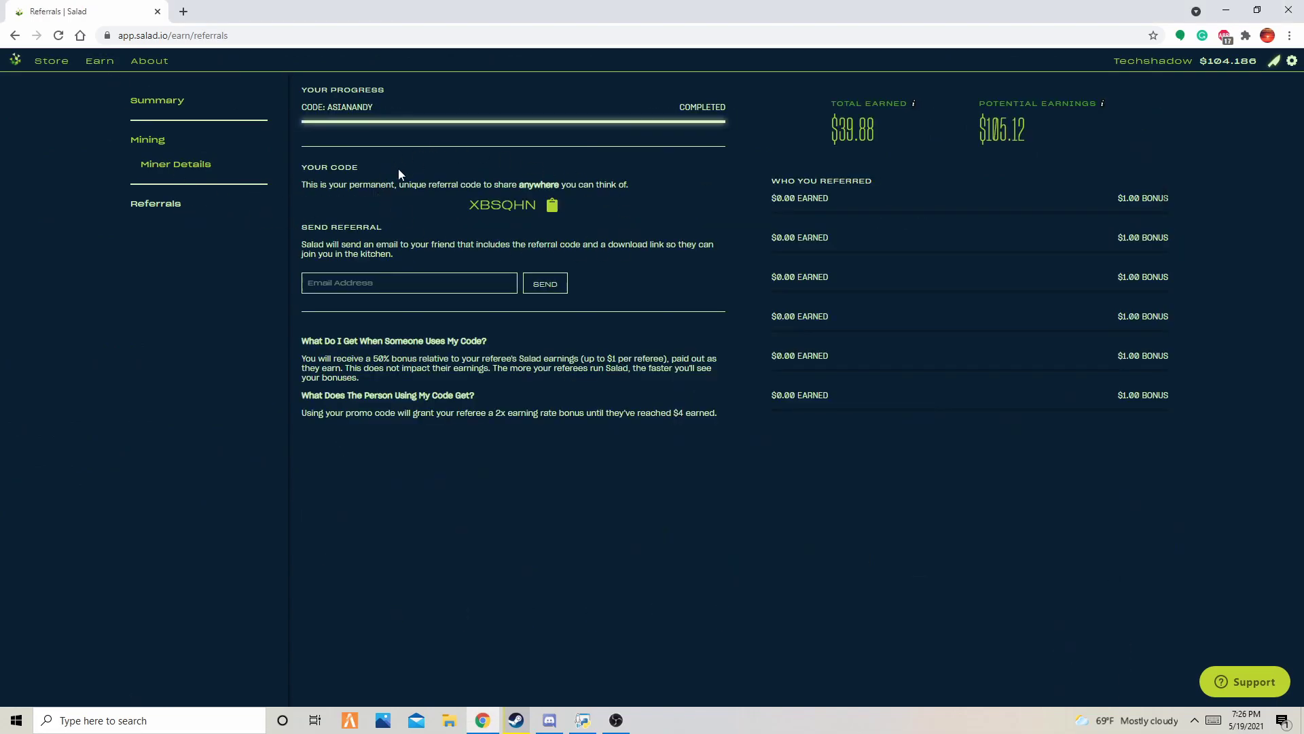
left_click(169, 100)
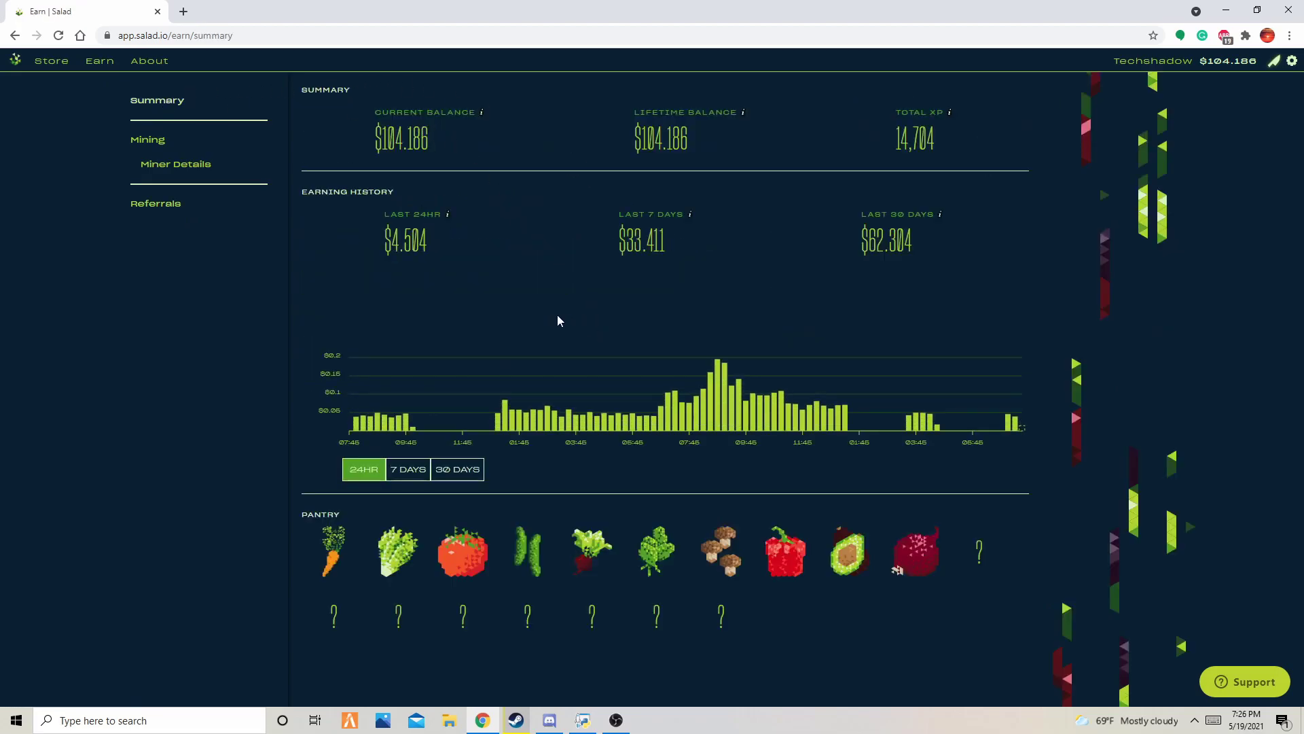
Browse the Store down to the Community Challenge #3 banner and Bargain Bin Games.
left_click(52, 61)
scroll(478, 415, "down", 6)
scroll(478, 416, "down", 3)
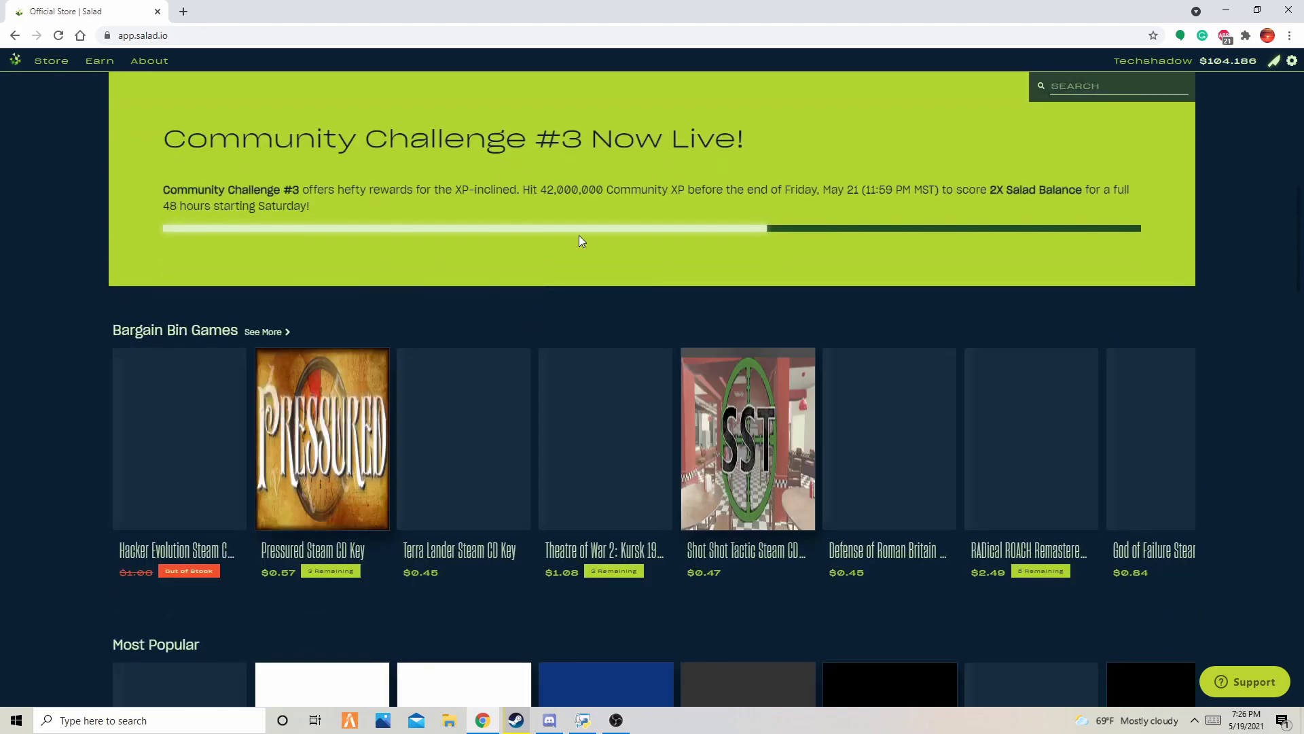
scroll(463, 262, "up", 5)
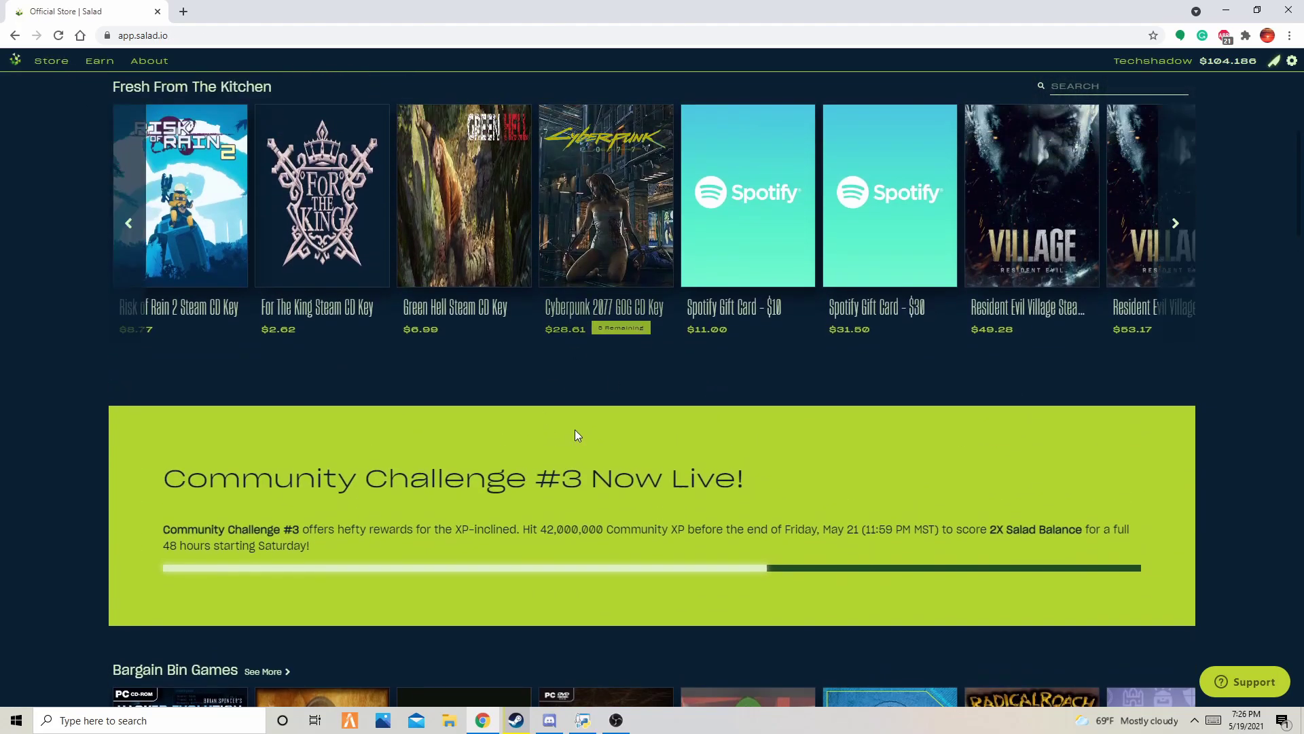
scroll(503, 437, "down", 1)
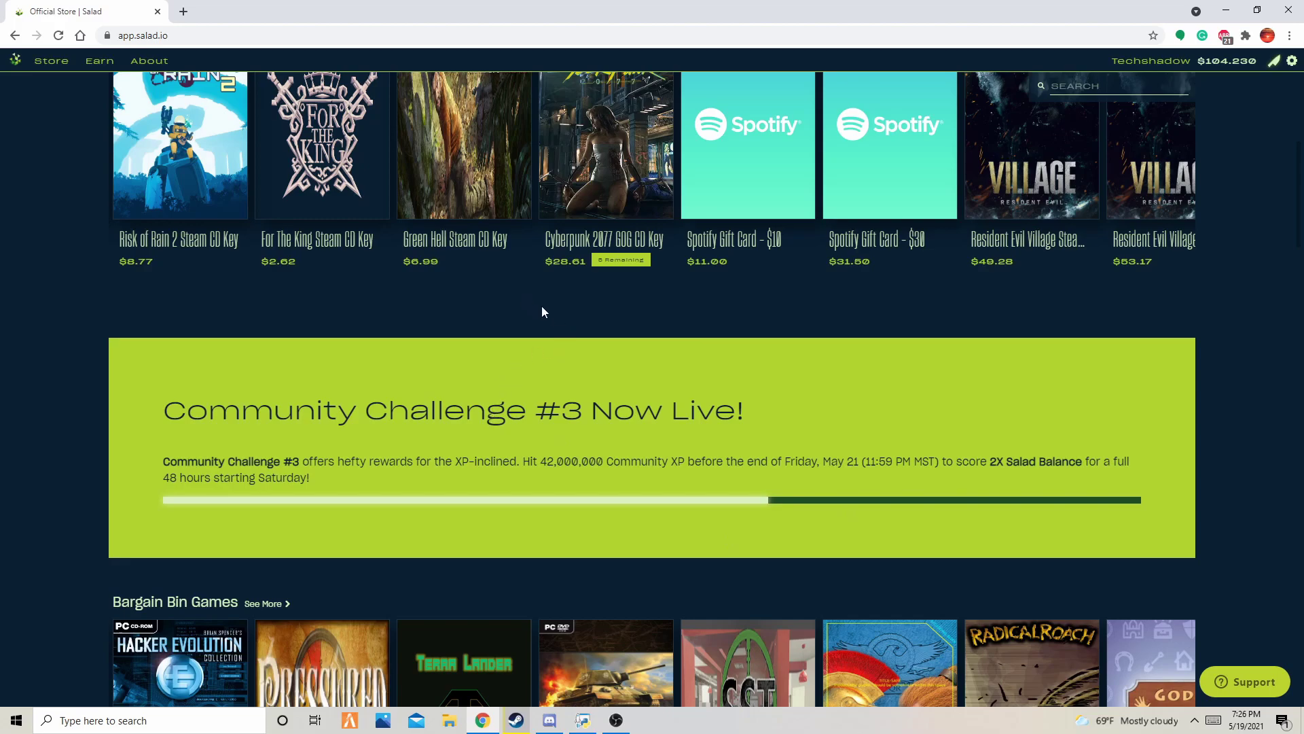
scroll(457, 227, "down", 2)
scroll(679, 258, "up", 1)
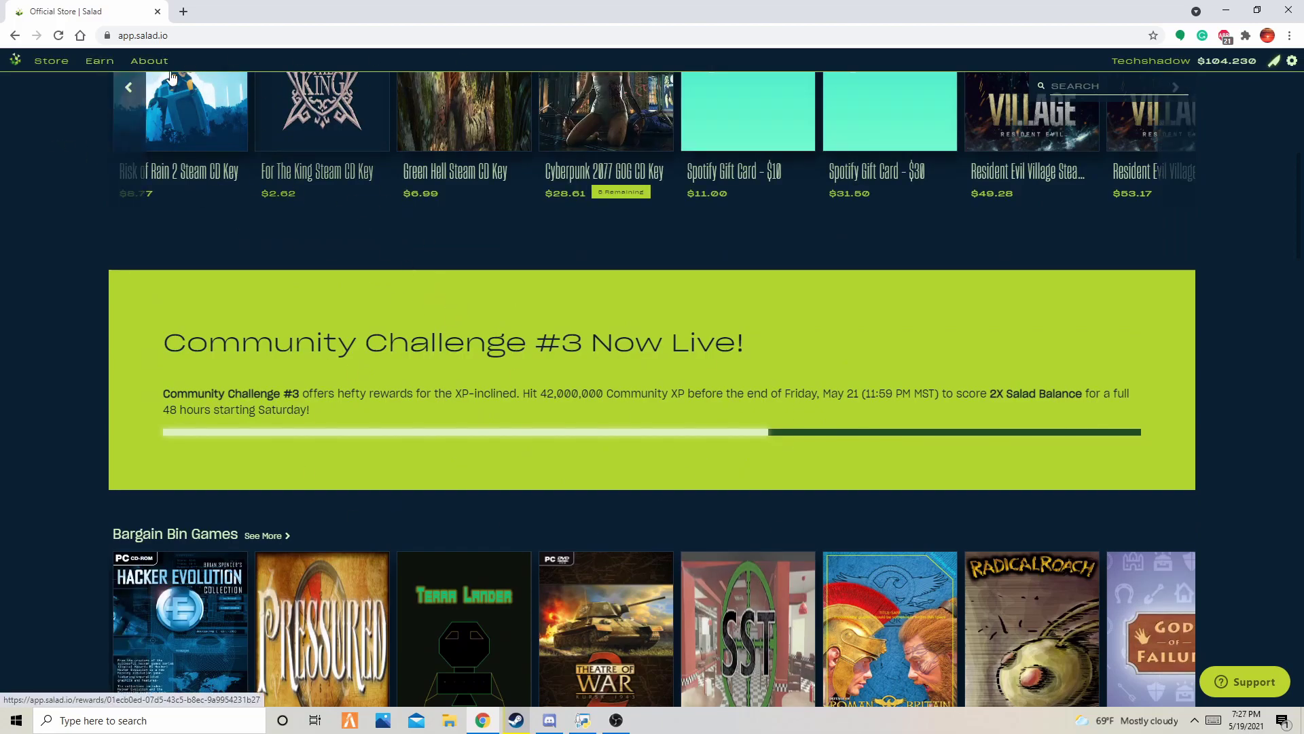
Go from the Summary and Referrals pages back to the Store.
left_click(99, 60)
left_click(170, 203)
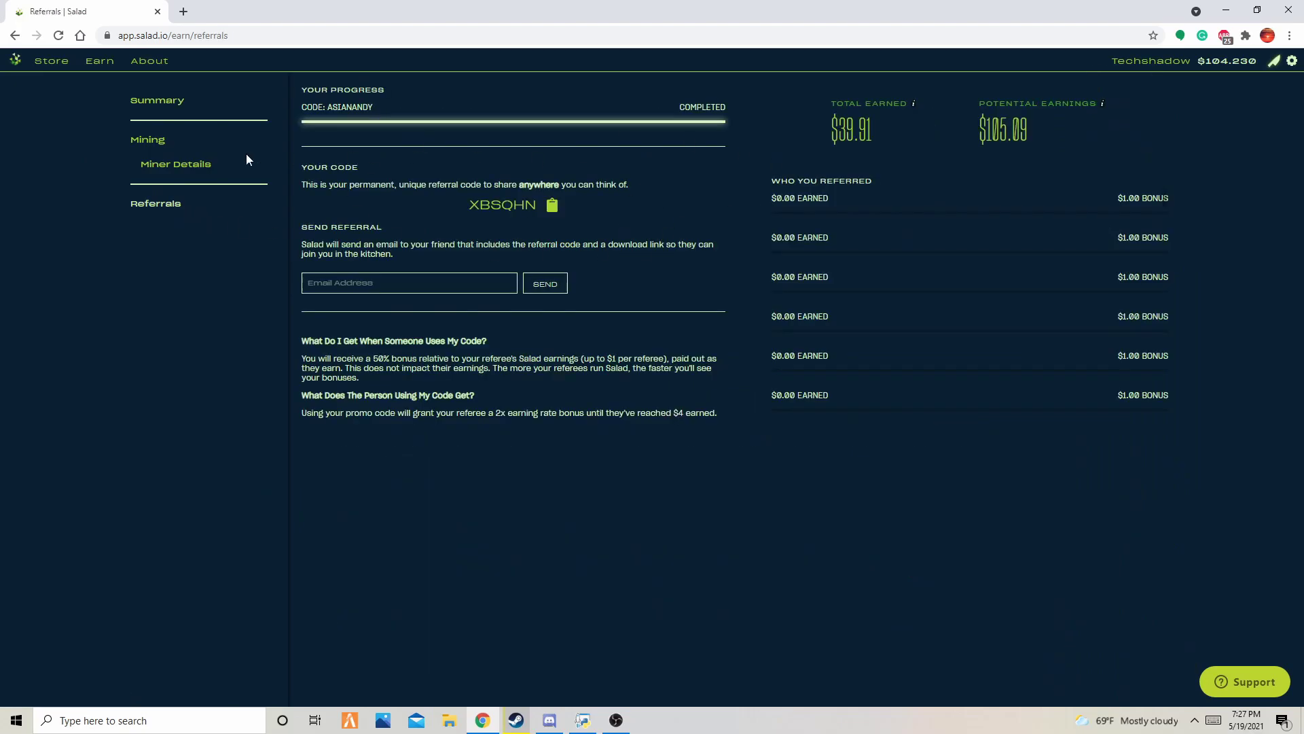
left_click(140, 102)
left_click(51, 60)
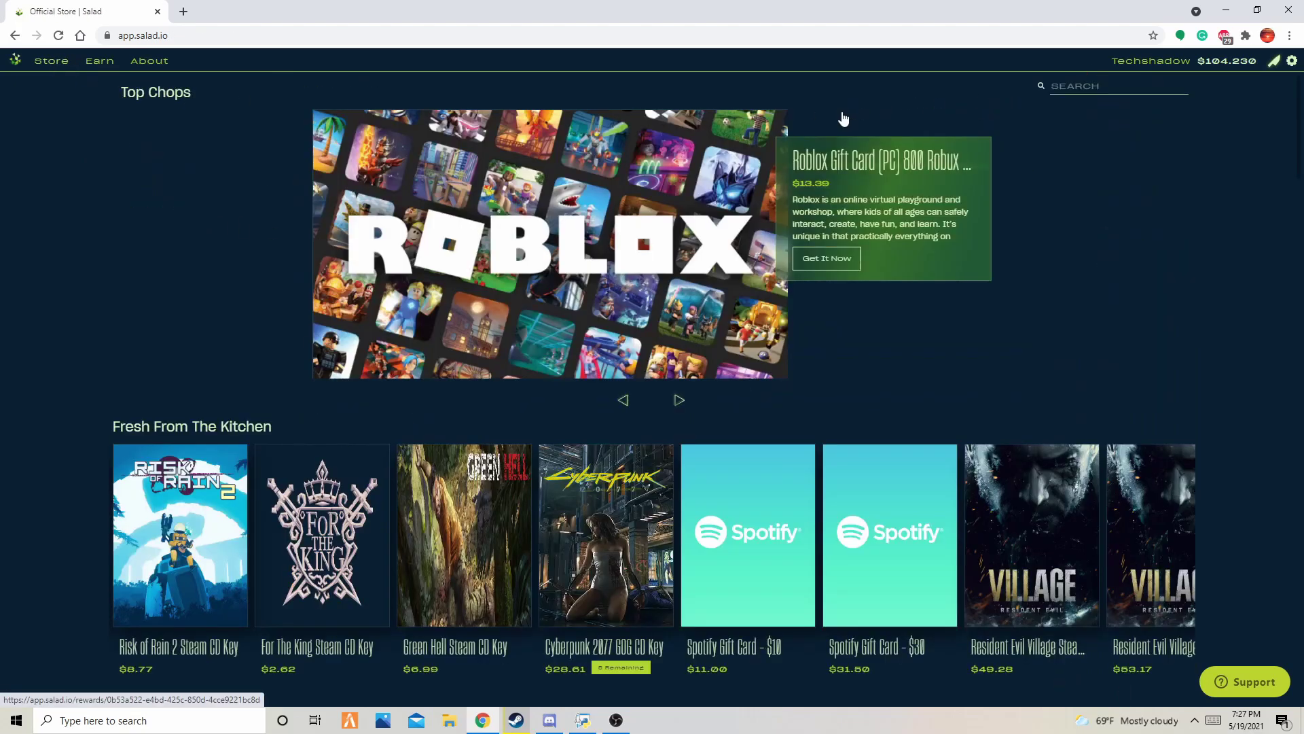
Search the store for 'VISA', then clear the search term.
type("VISA")
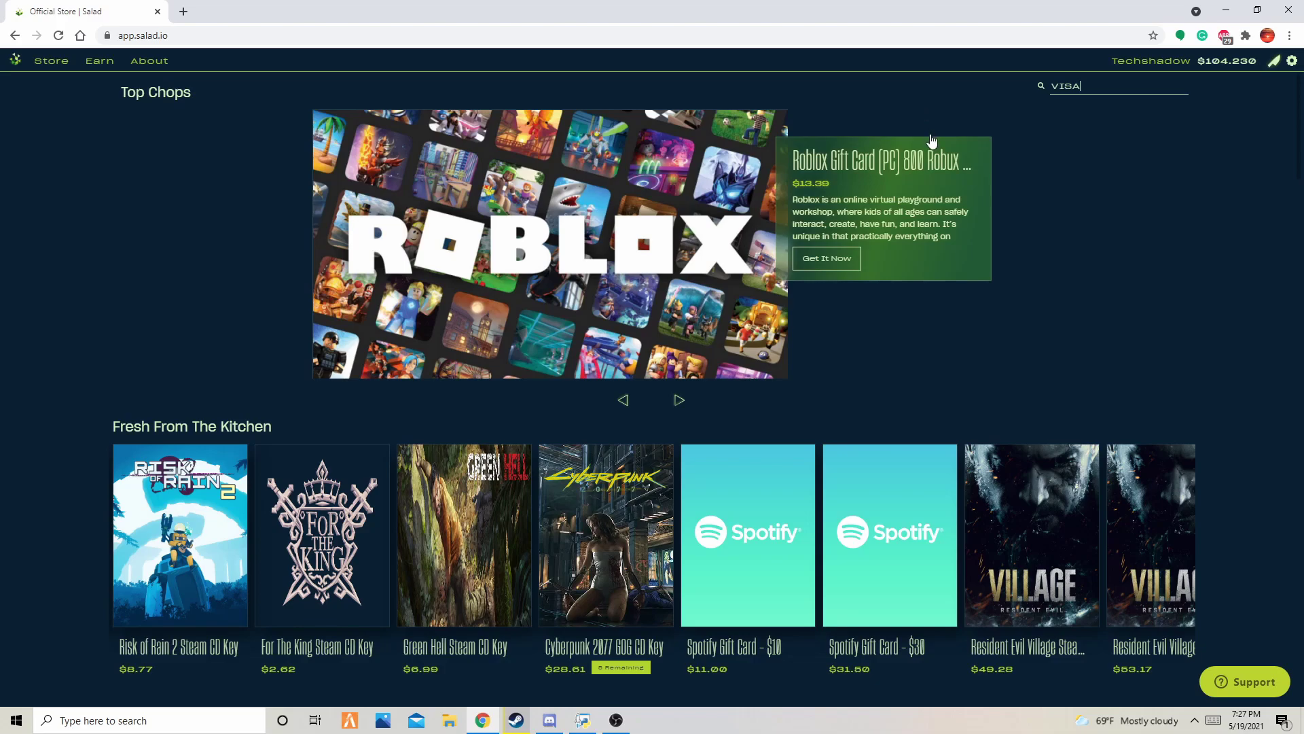
key("Return")
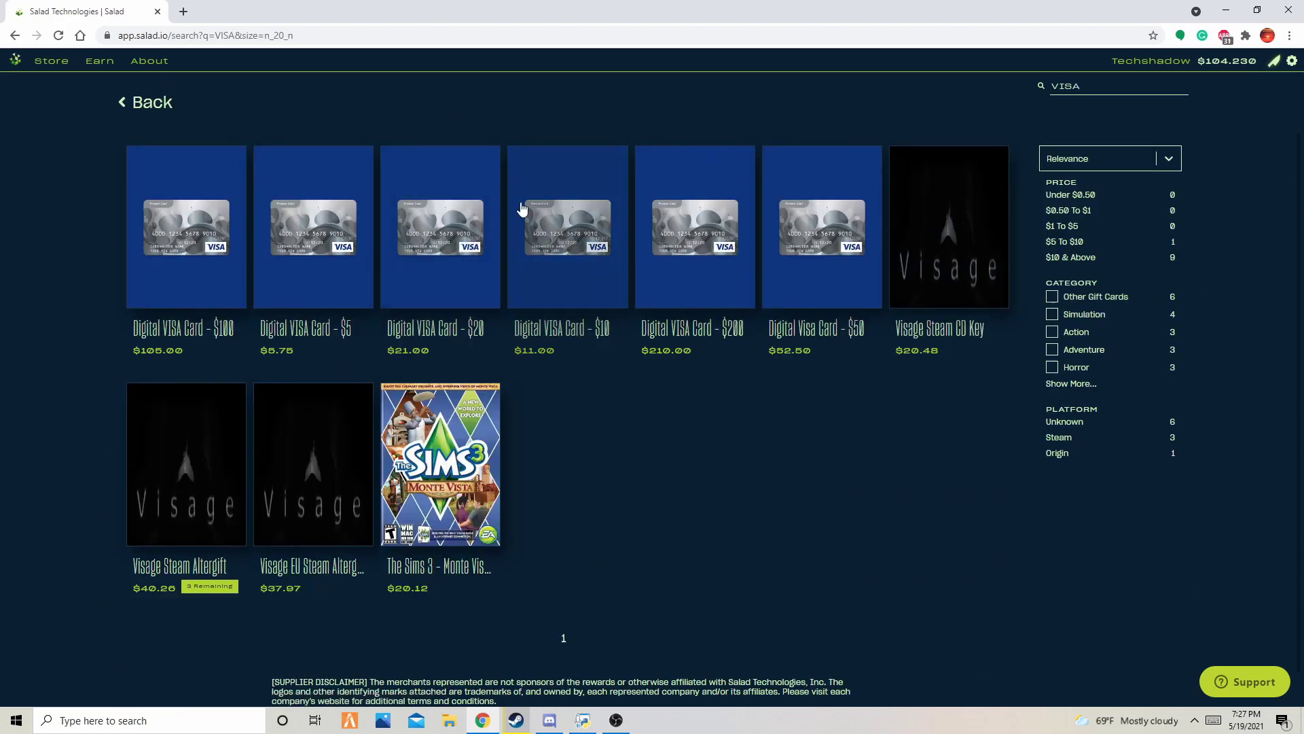
key("ctrl+a")
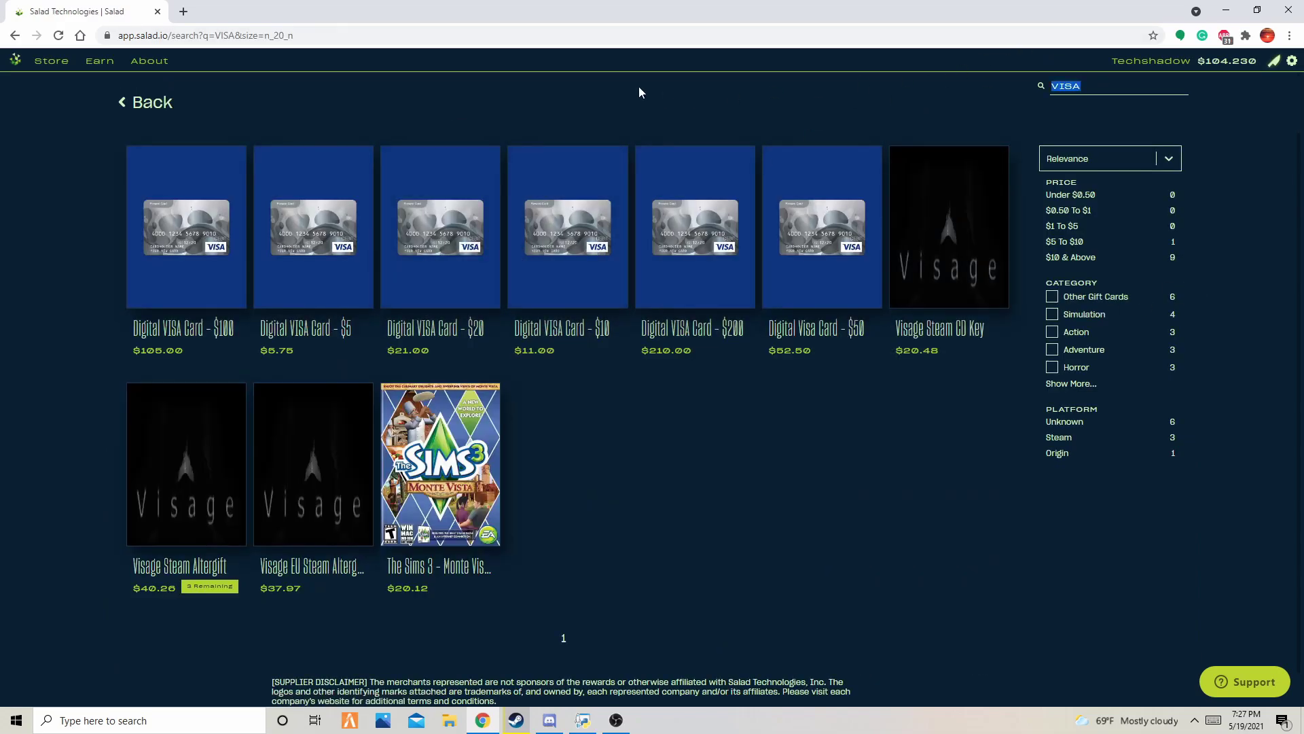
left_click(709, 118)
double_click(1065, 86)
key("BackSpace")
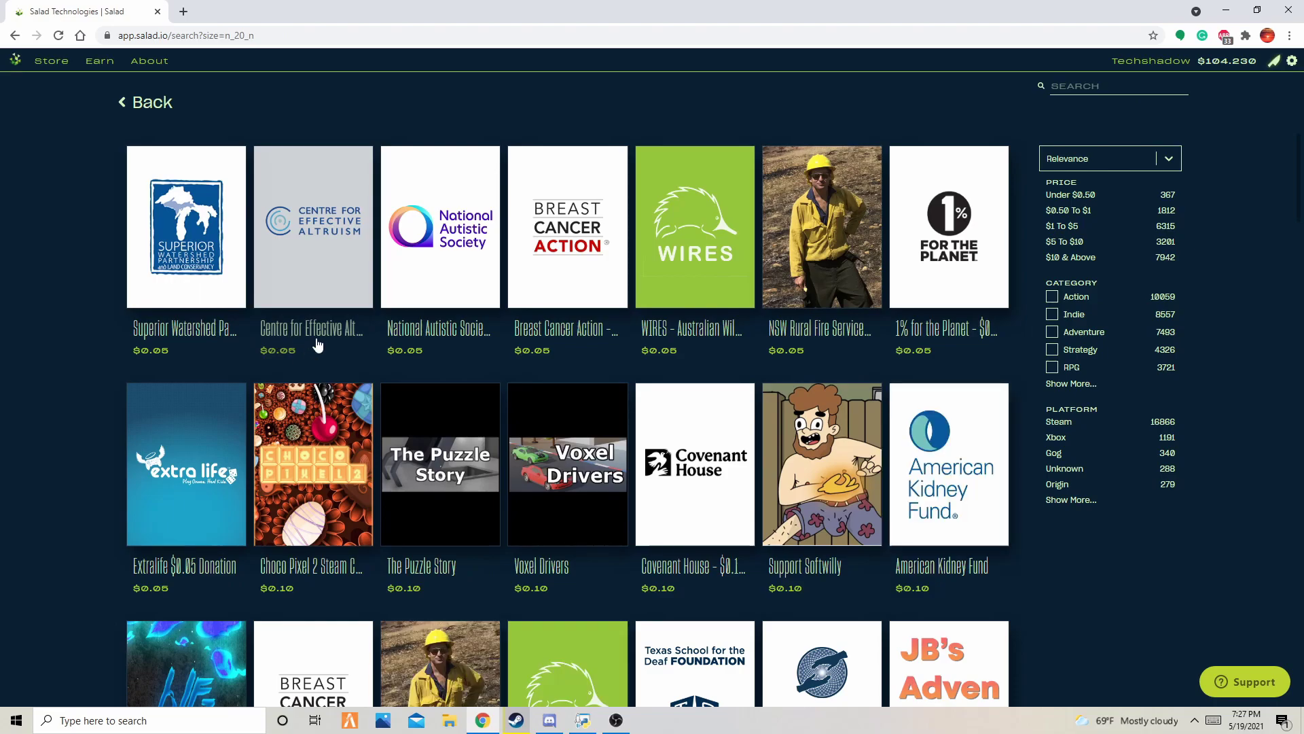
Return to the store front page, then to the earnings summary.
scroll(319, 347, "down", 4)
scroll(494, 377, "up", 2)
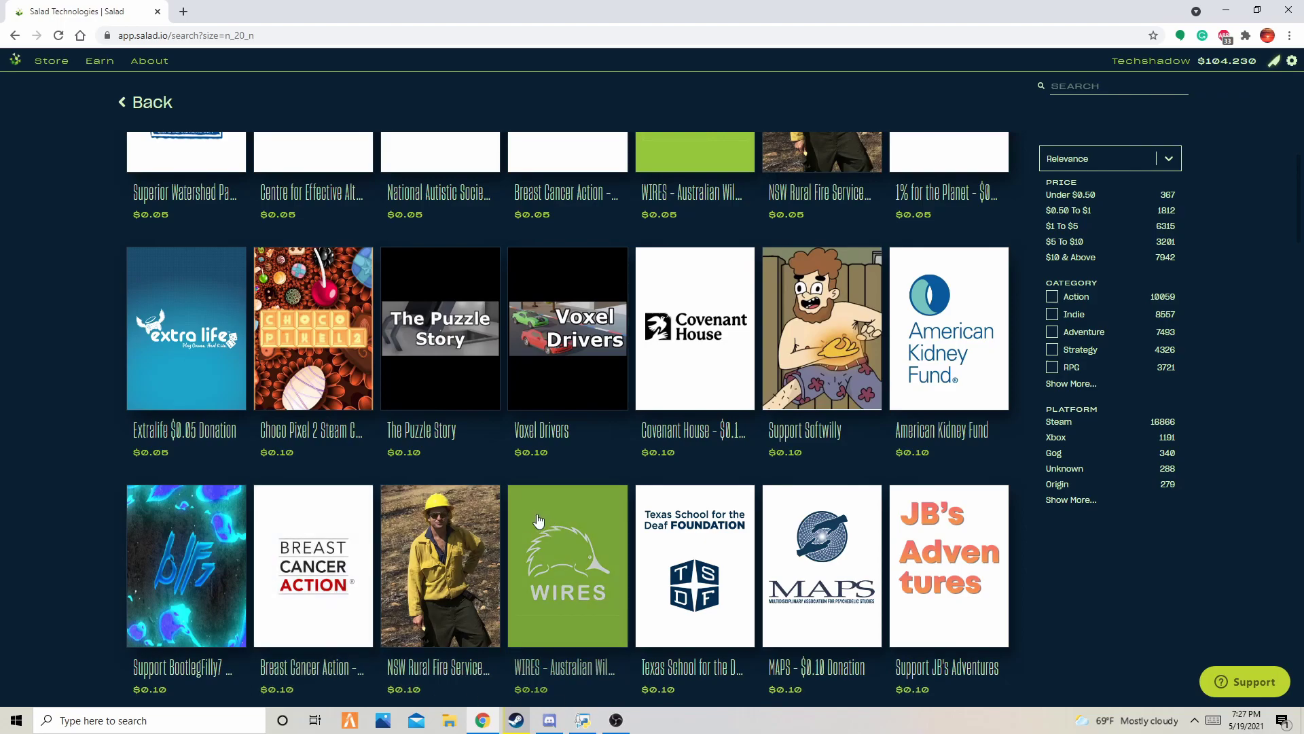
scroll(612, 442, "up", 2)
left_click(149, 106)
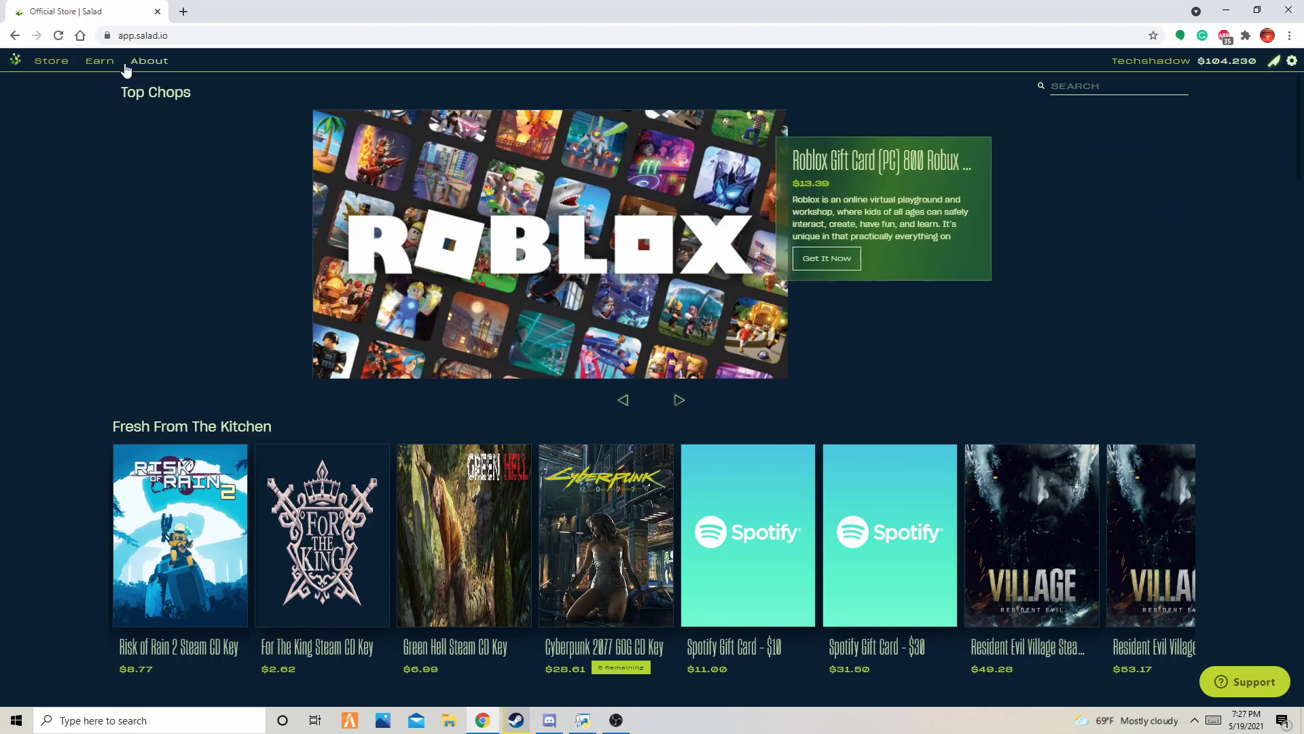
left_click(114, 67)
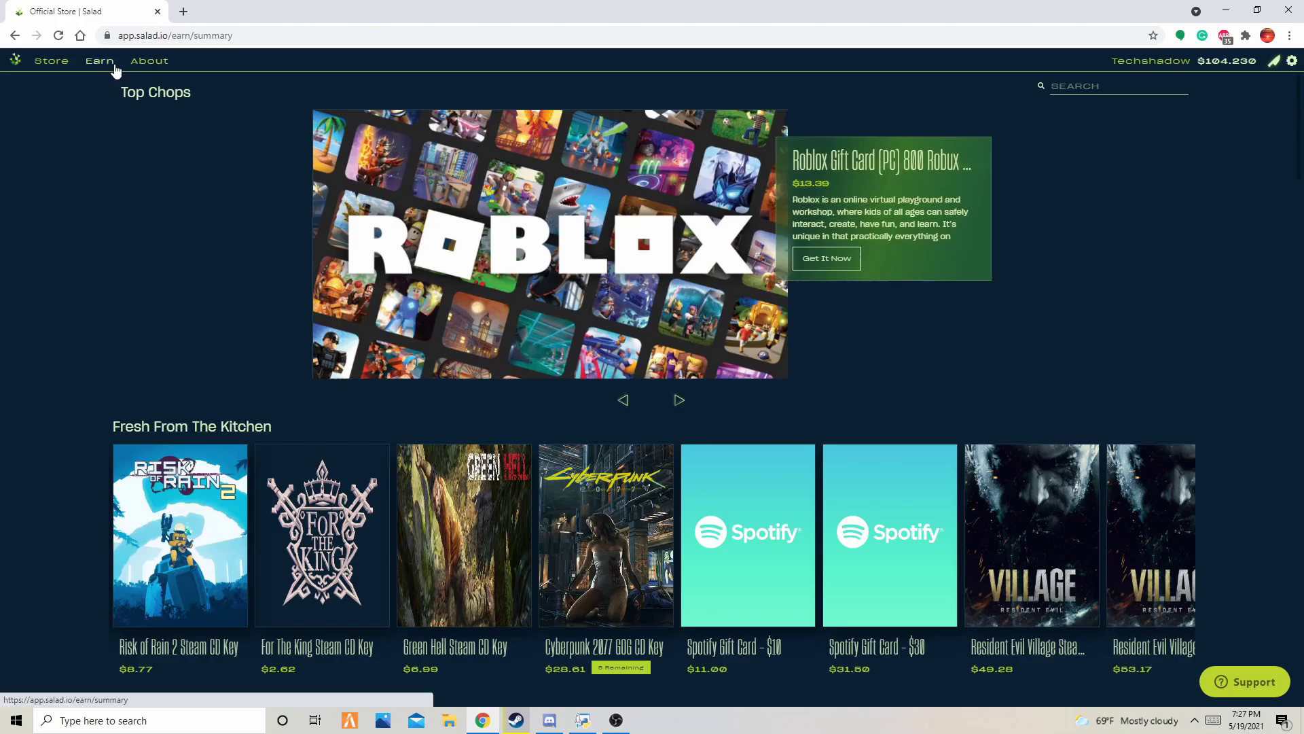